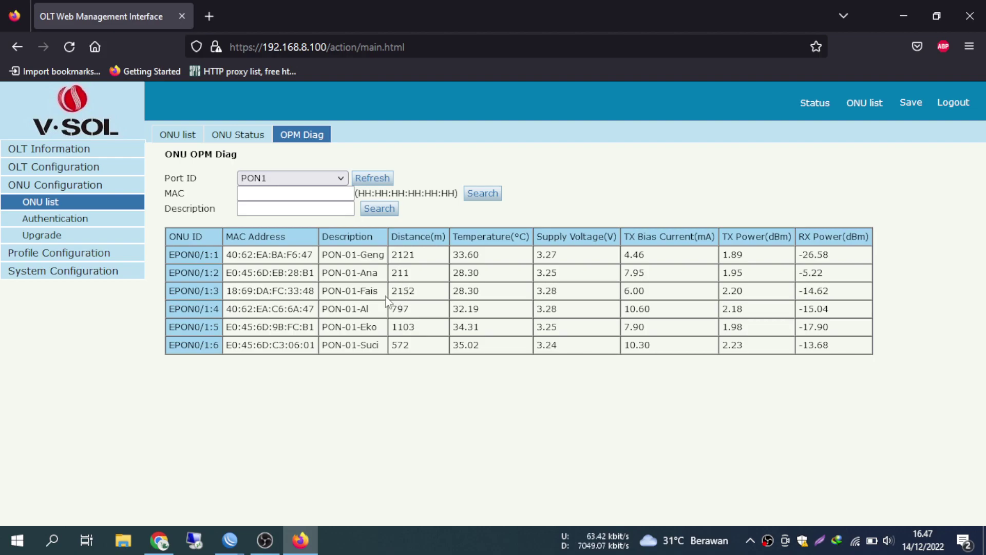
- Examine the distances of the PON1 ONUs and the RX power of EPON0/1:1 in the OPM diagnostics table
{"action": "double_click", "coordinate": [419, 297]}
{"action": "left_click_drag", "start_coordinate": [421, 275], "coordinate": [393, 275]}
{"action": "left_click_drag", "start_coordinate": [419, 291], "coordinate": [395, 300]}
{"action": "left_click", "coordinate": [551, 407]}
{"action": "triple_click", "coordinate": [840, 261]}
{"action": "left_click", "coordinate": [840, 261]}
{"action": "left_click_drag", "start_coordinate": [839, 261], "coordinate": [800, 253]}
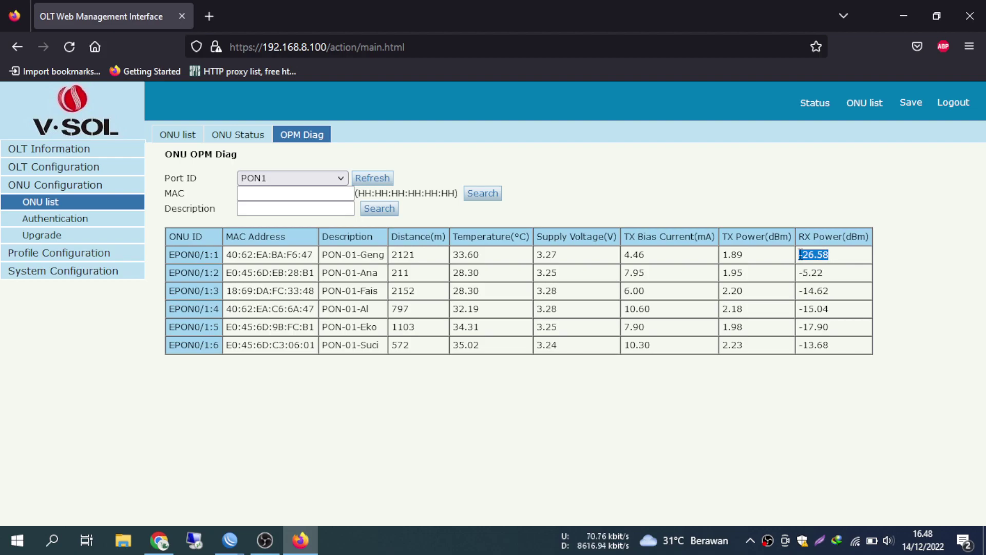
{"action": "left_click_drag", "start_coordinate": [835, 260], "coordinate": [798, 268]}
{"action": "left_click", "coordinate": [832, 261]}
- Compare the RX power of EPON0/1:5 with that of EPON0/1:1, and check the EPON0/1:1 distance against its RX power
{"action": "left_click_drag", "start_coordinate": [378, 328], "coordinate": [360, 328]}
{"action": "left_click_drag", "start_coordinate": [831, 328], "coordinate": [797, 327]}
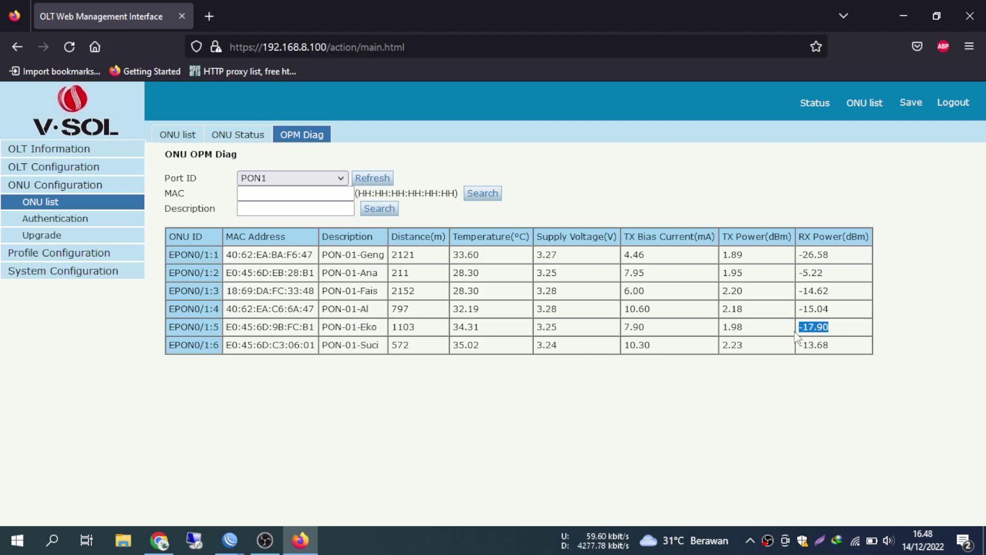
{"action": "left_click", "coordinate": [842, 331]}
{"action": "left_click_drag", "start_coordinate": [836, 259], "coordinate": [782, 262]}
{"action": "left_click", "coordinate": [838, 262]}
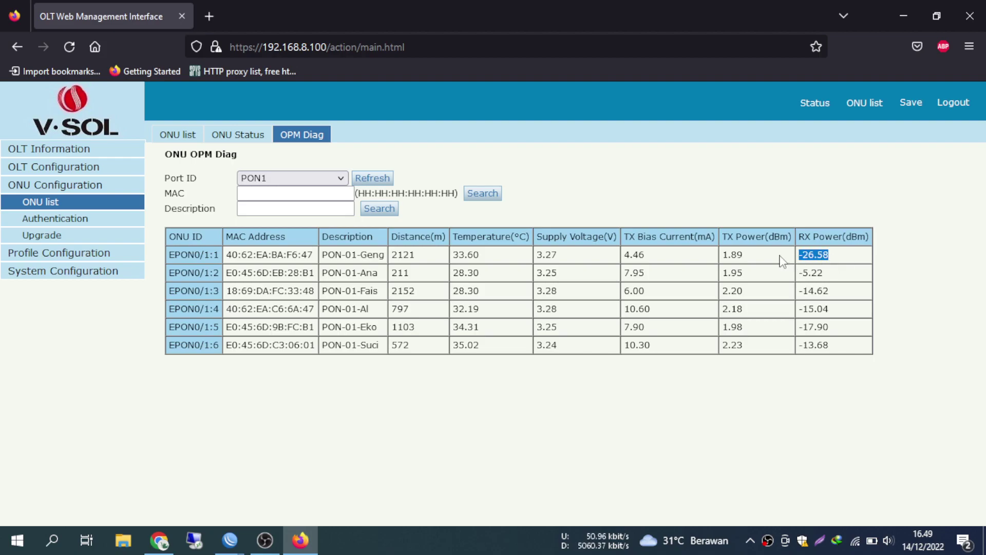
{"action": "left_click", "coordinate": [836, 255]}
{"action": "left_click_drag", "start_coordinate": [855, 256], "coordinate": [798, 256]}
{"action": "left_click_drag", "start_coordinate": [431, 261], "coordinate": [382, 253]}
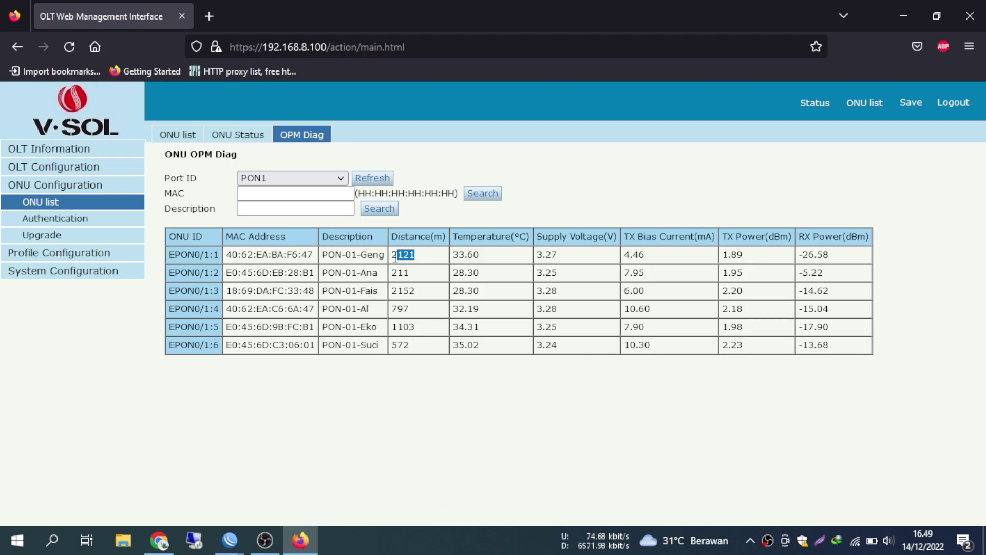
{"action": "left_click_drag", "start_coordinate": [838, 259], "coordinate": [797, 256]}
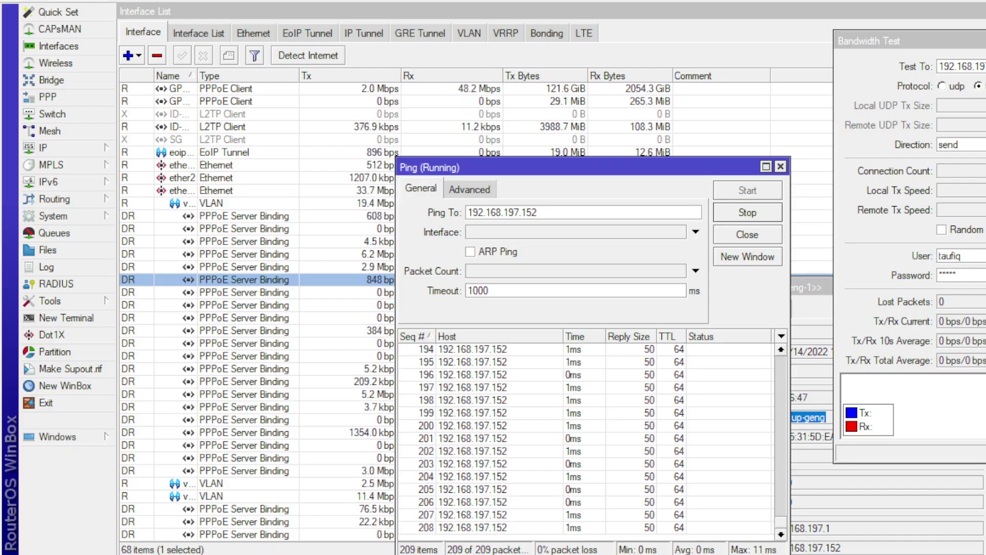
- Switch to WinBox and bring the backup PPPoE interface's status window forward, repositioning it over the running ping
{"action": "left_click", "coordinate": [804, 422]}
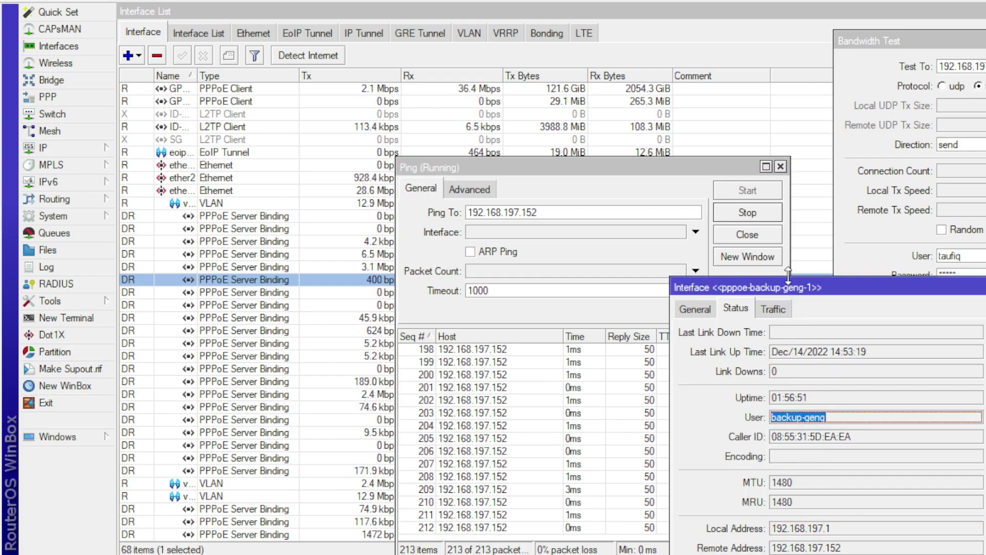
{"action": "left_click_drag", "start_coordinate": [788, 284], "coordinate": [805, 273]}
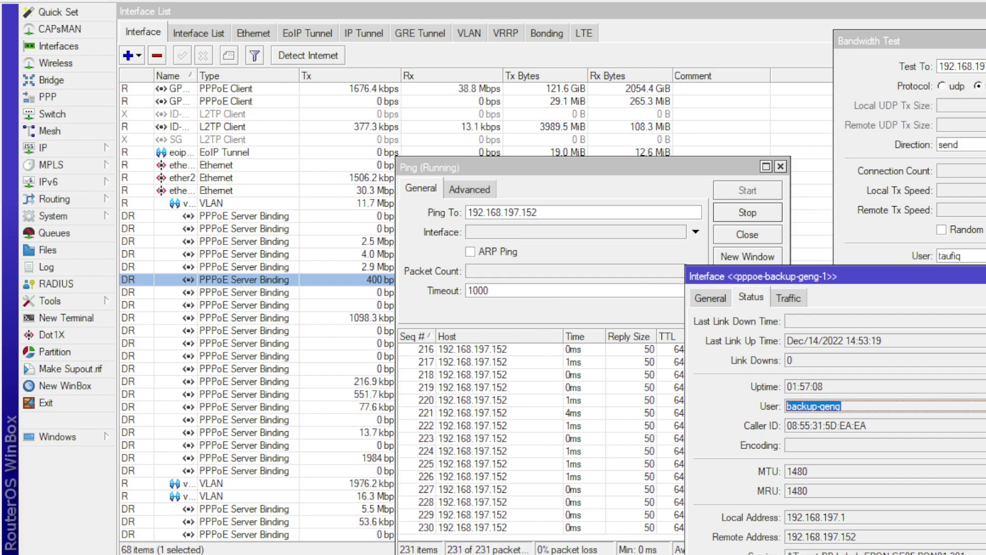
- Run the send bandwidth test to the client's address without a local Tx speed limit, and stop it
{"action": "left_click", "coordinate": [955, 67]}
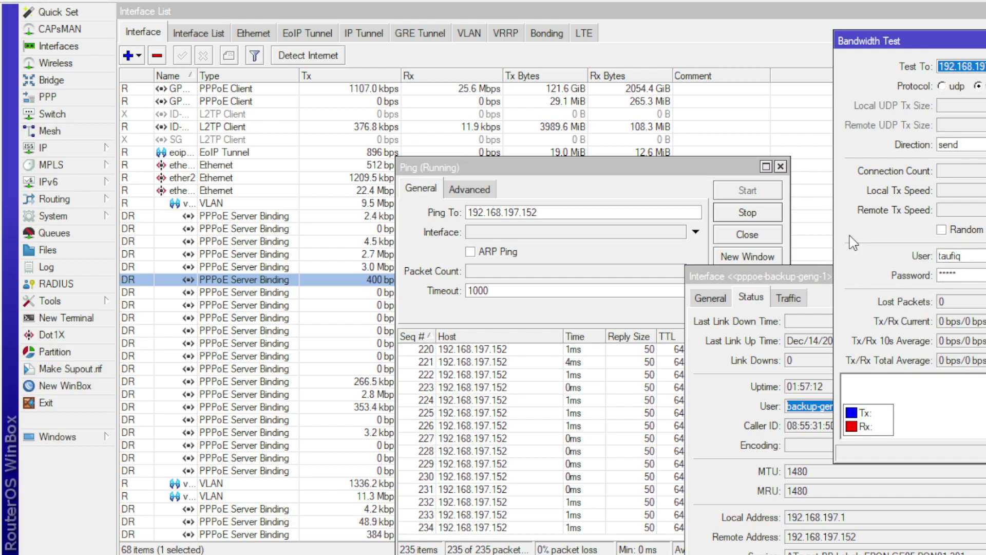
{"action": "left_click", "coordinate": [966, 67]}
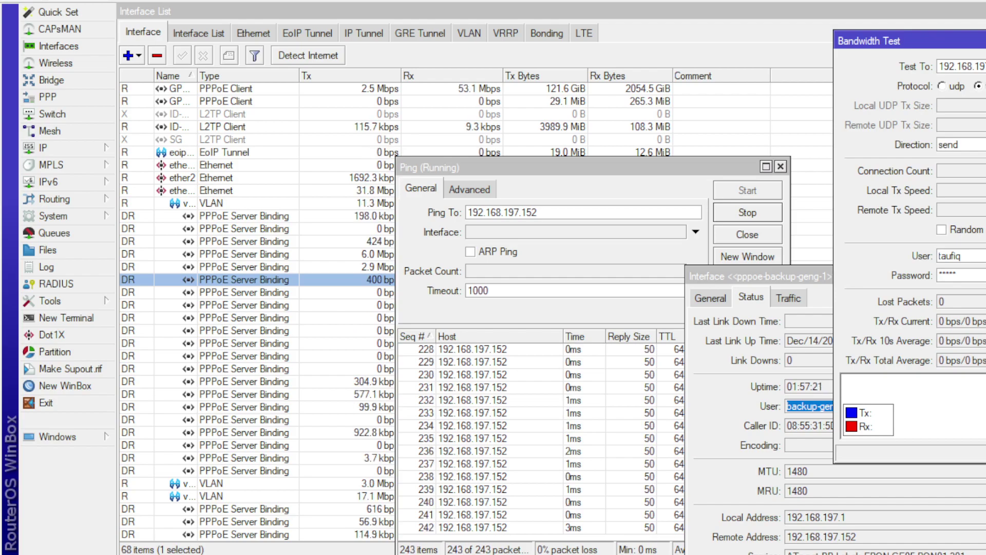
{"action": "left_click", "coordinate": [837, 359]}
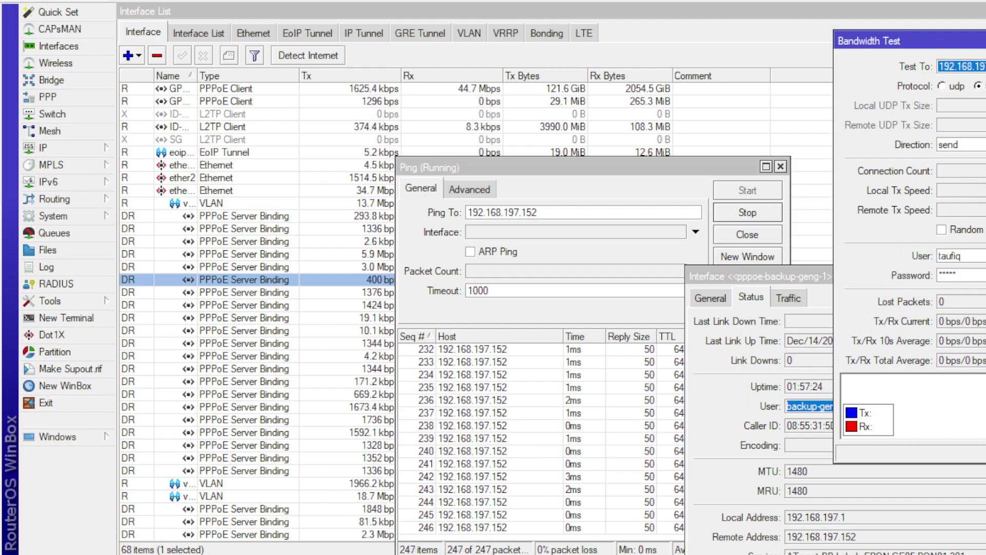
{"action": "key", "text": "Return"}
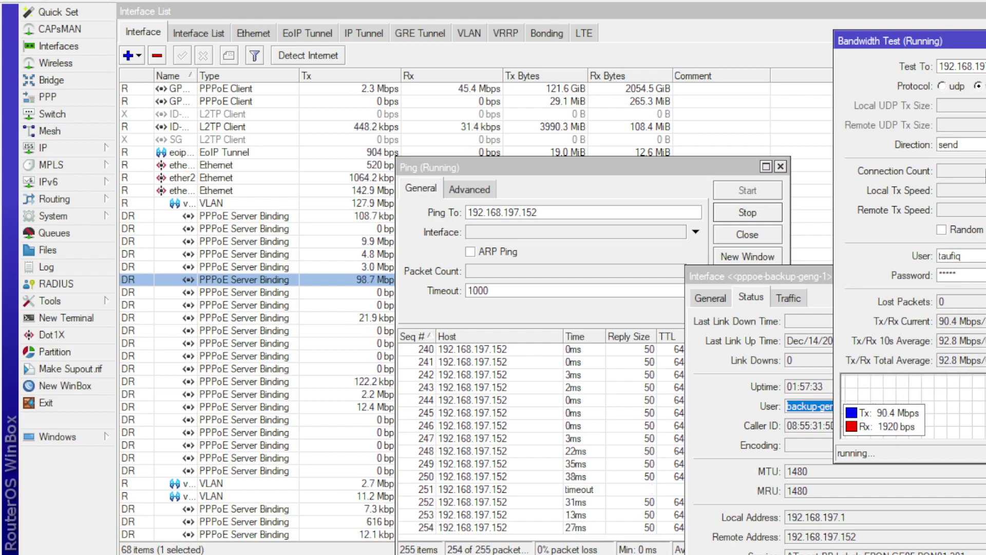
{"action": "key", "text": "Tab"}
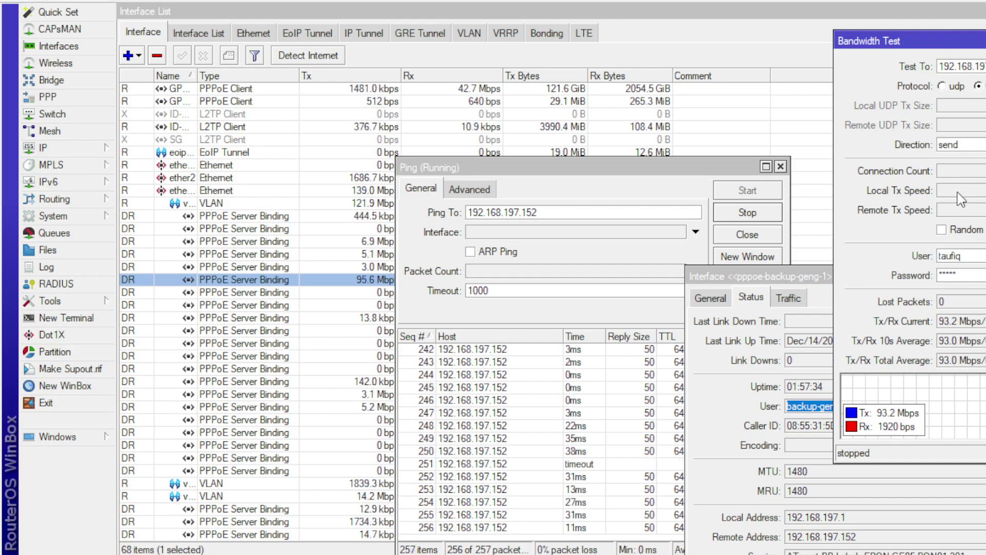
- Set the bandwidth test's local Tx speed to 80m and start the test again
{"action": "left_click", "coordinate": [962, 189]}
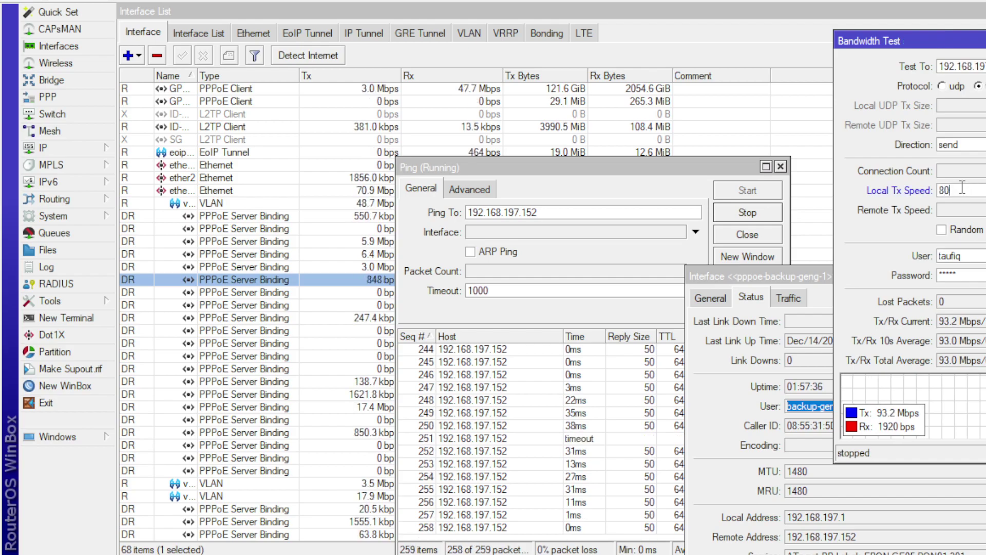
{"action": "type", "text": "mb"}
{"action": "key", "text": "BackSpace"}
{"action": "key", "text": "BackSpace"}
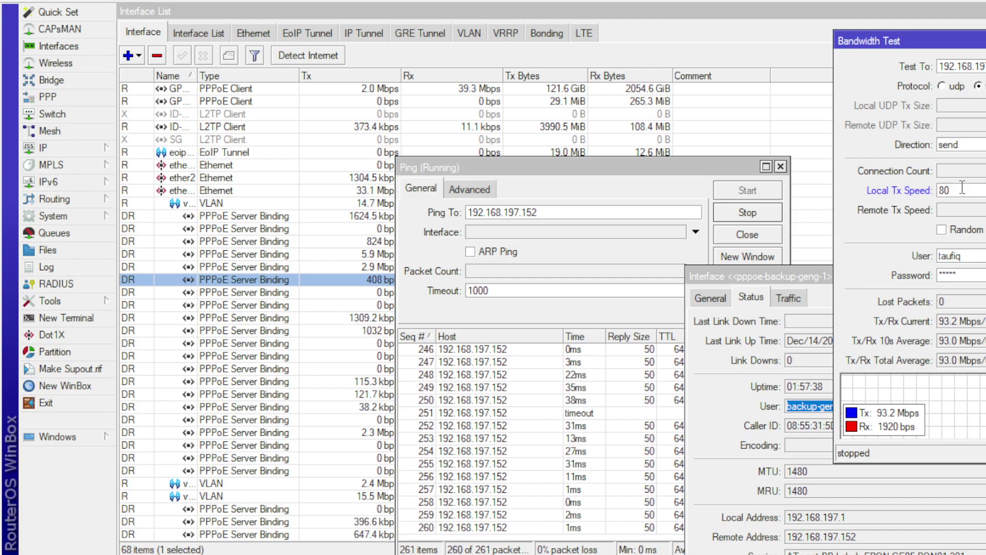
{"action": "type", "text": "m"}
{"action": "key", "text": "Return"}
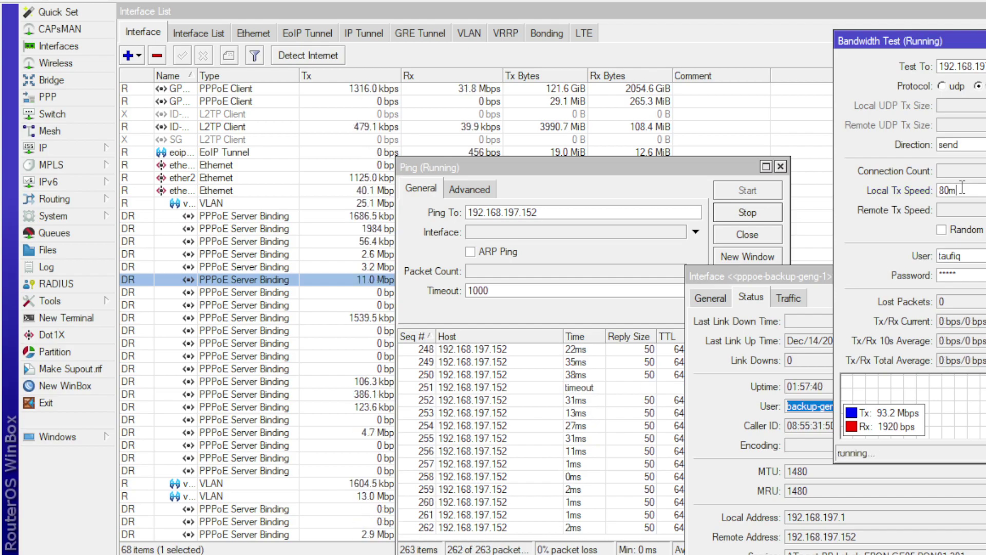